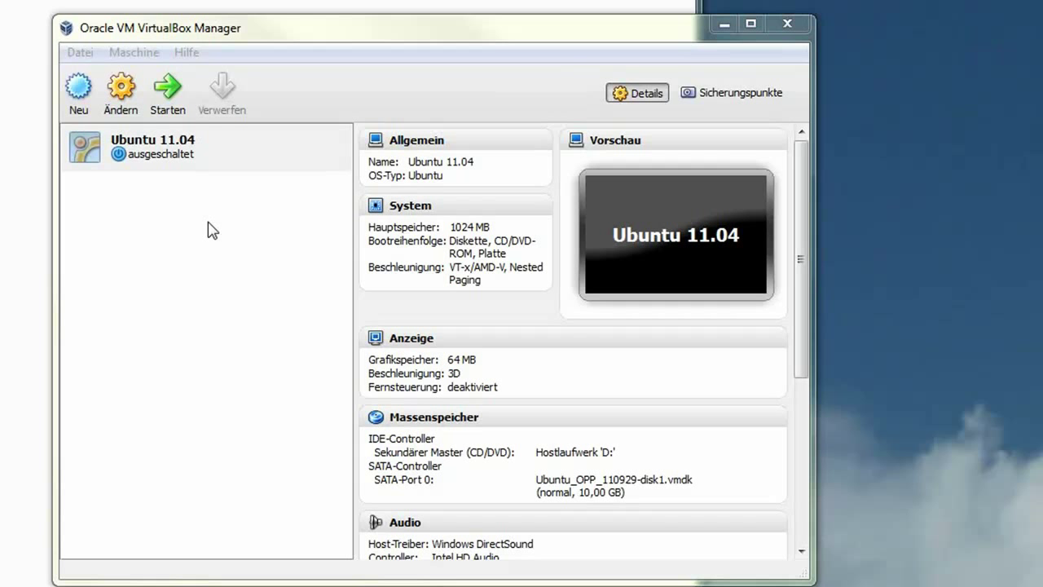
Open the Austausch entry for editing in the shared folder settings of the Ubuntu 11.04 virtual machine
{"action": "left_click", "coordinate": [102, 146]}
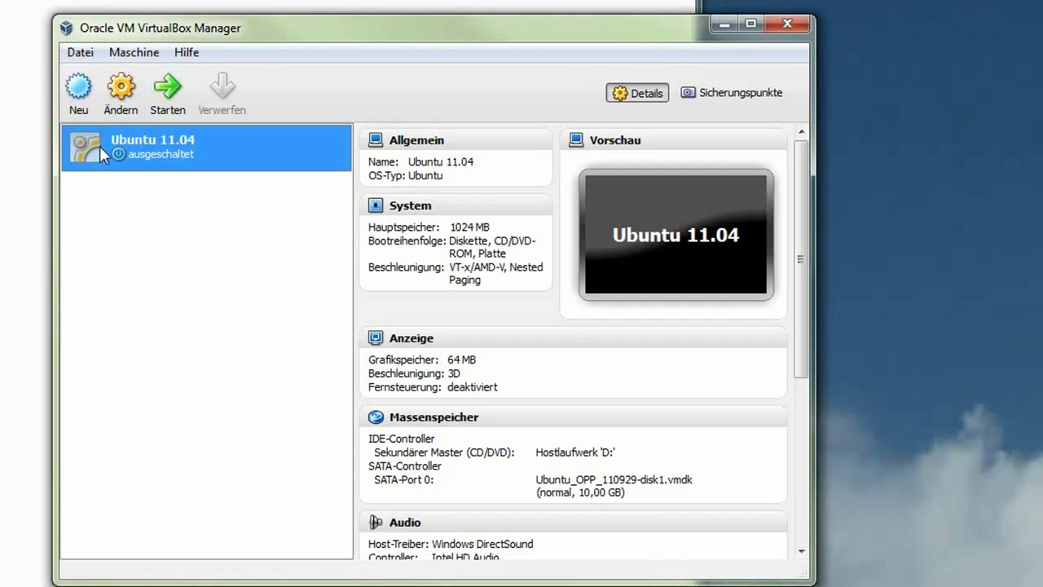
{"action": "left_click", "coordinate": [122, 98]}
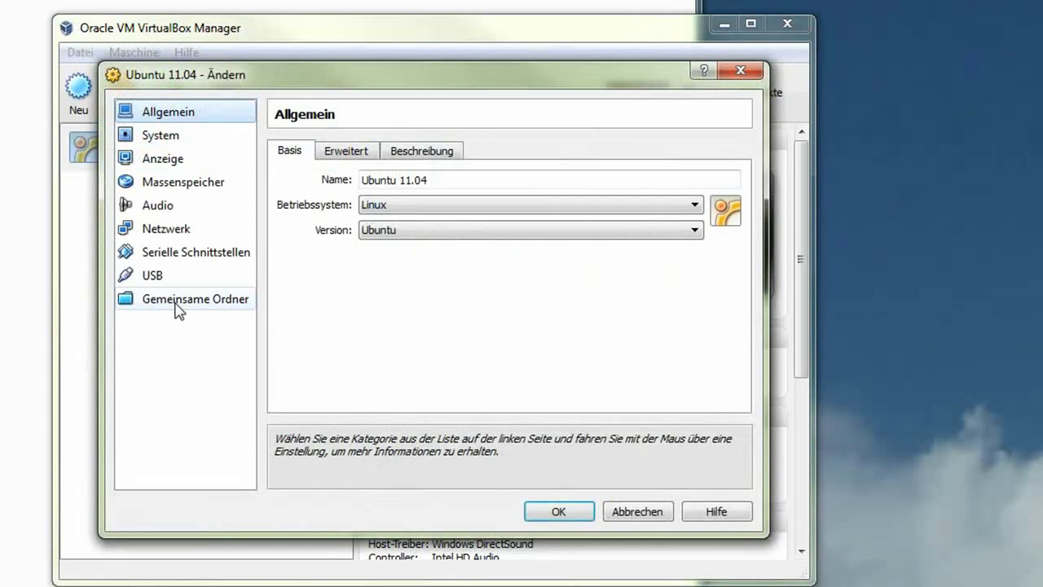
{"action": "left_click", "coordinate": [175, 301]}
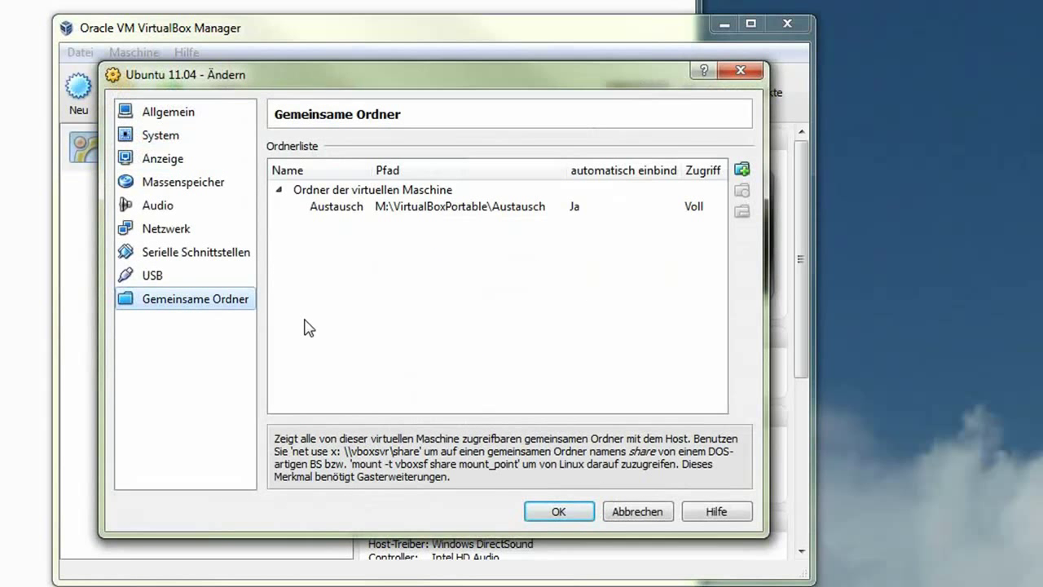
{"action": "left_click", "coordinate": [474, 208]}
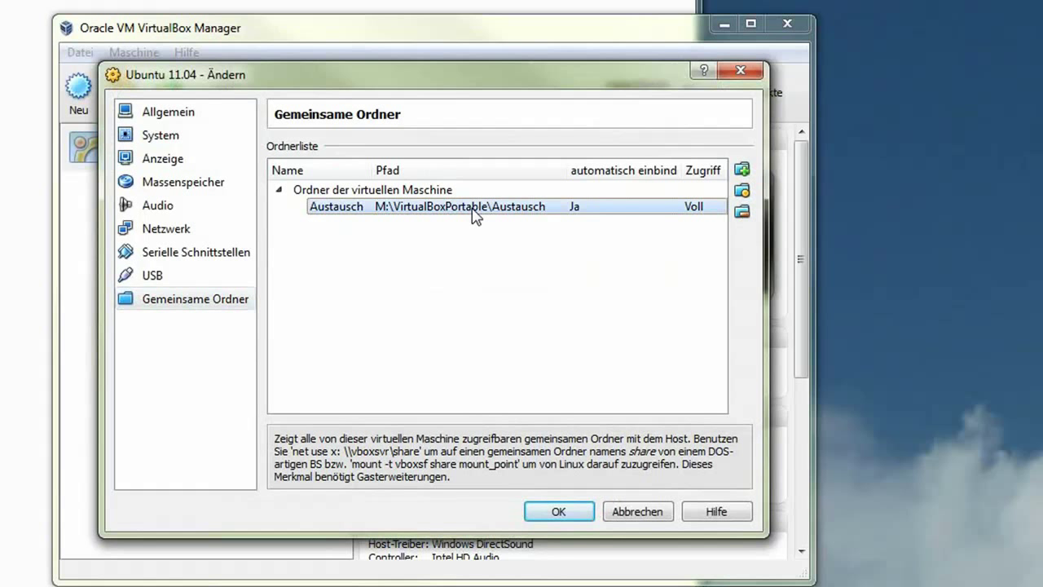
{"action": "left_click", "coordinate": [743, 192]}
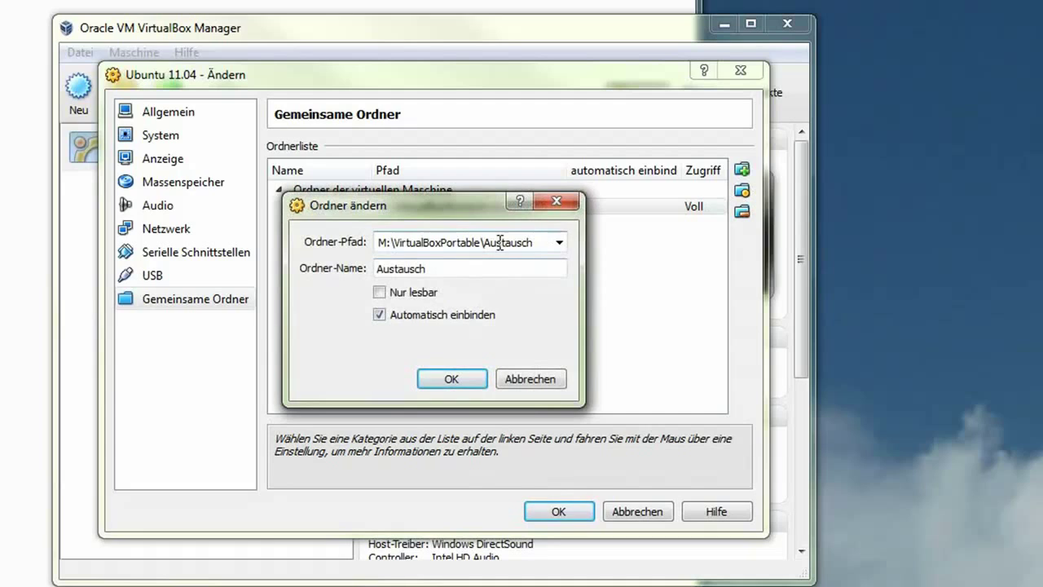
Set the shared folder's path to M:\VirtualBoxPortable\Austausch with automatic mounting enabled and save the machine settings
{"action": "left_click", "coordinate": [559, 243]}
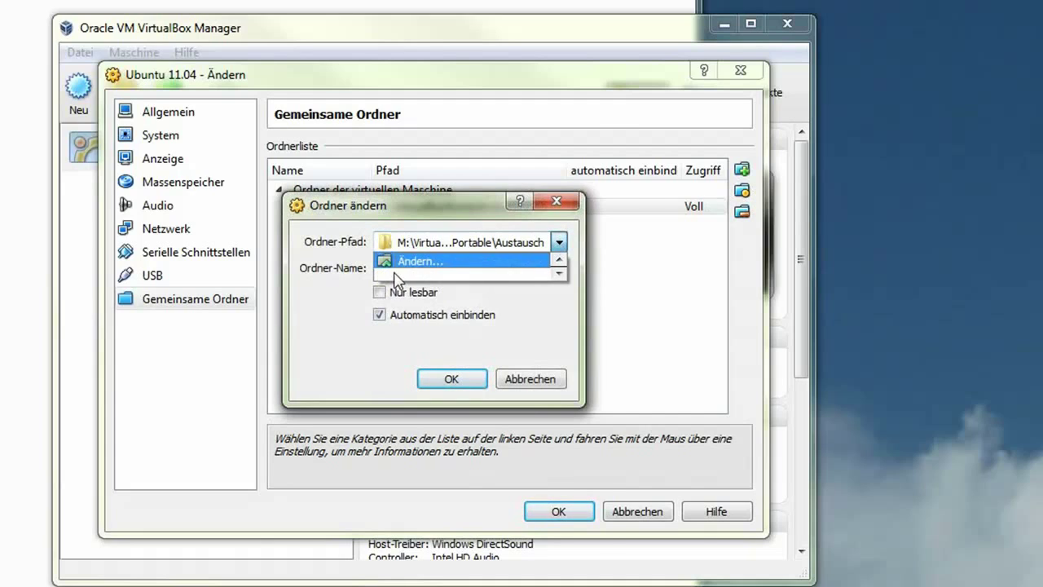
{"action": "left_click", "coordinate": [417, 262]}
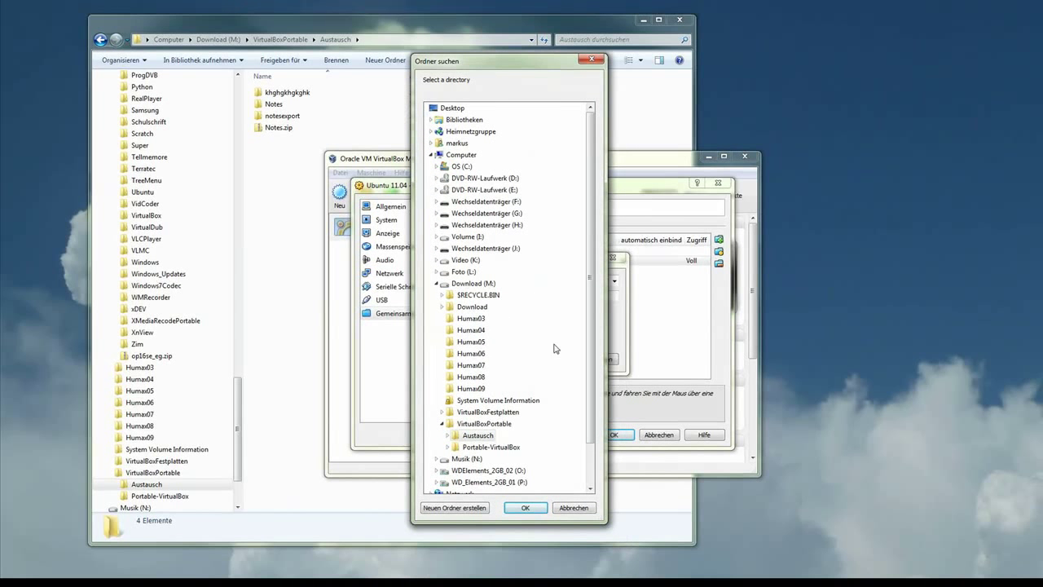
{"action": "double_click", "coordinate": [473, 437]}
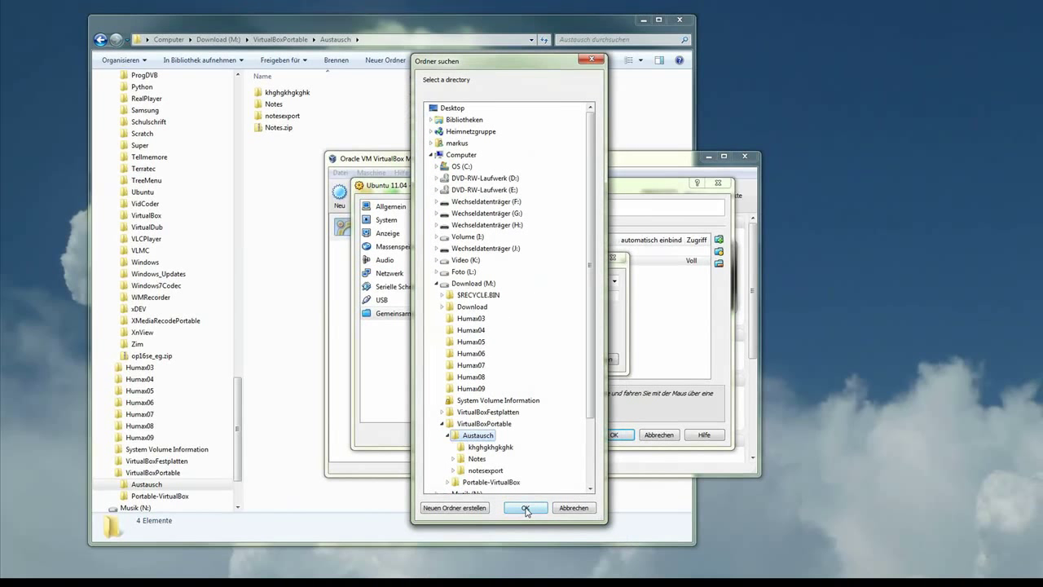
{"action": "left_click", "coordinate": [526, 507]}
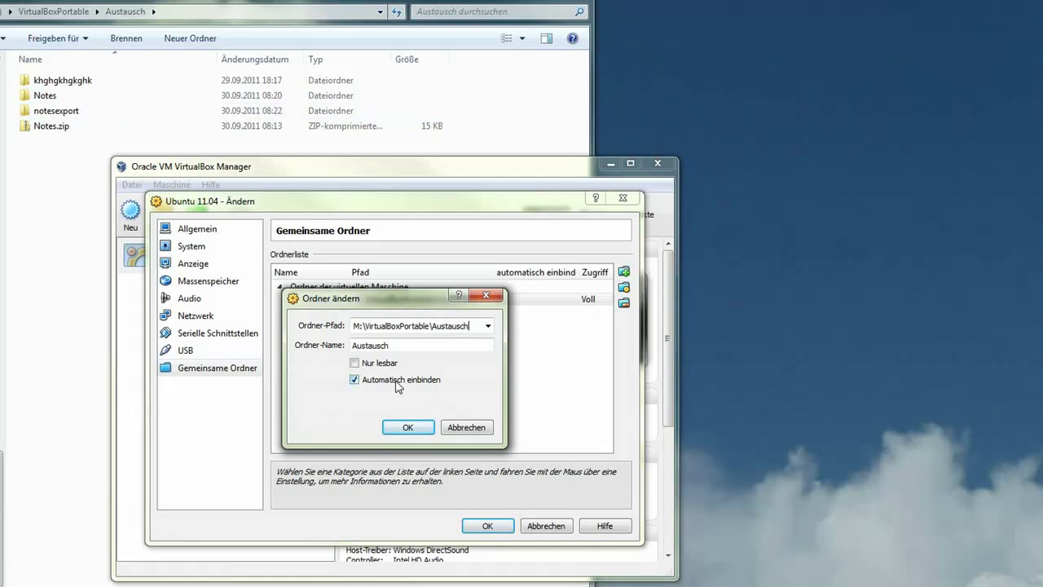
{"action": "mouse_move", "coordinate": [398, 386]}
{"action": "left_click", "coordinate": [419, 432]}
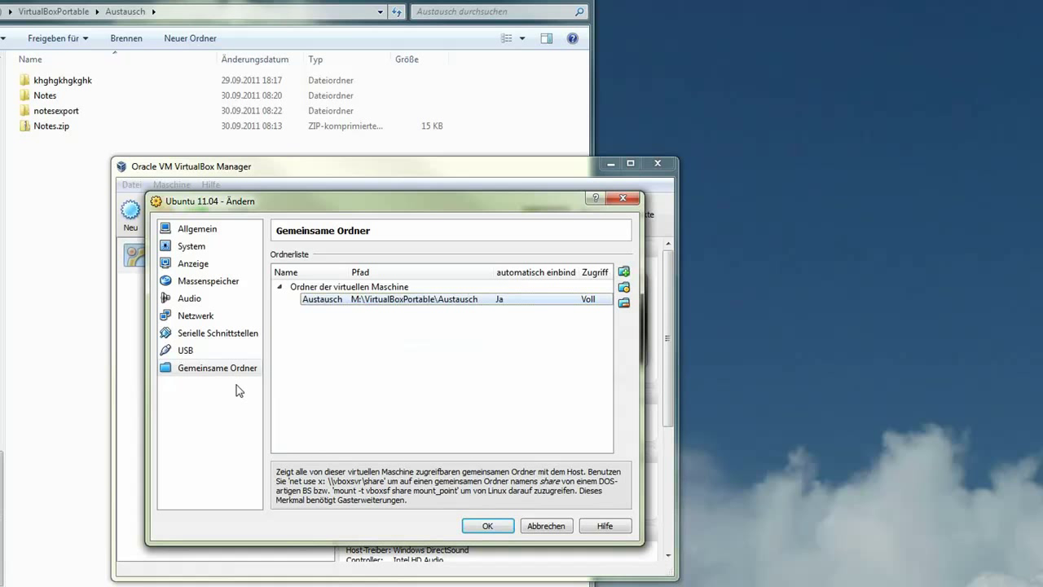
{"action": "left_click", "coordinate": [487, 525]}
Start the Ubuntu 11.04 virtual machine and insert the Guest Additions disc into the guest
{"action": "left_click", "coordinate": [200, 228]}
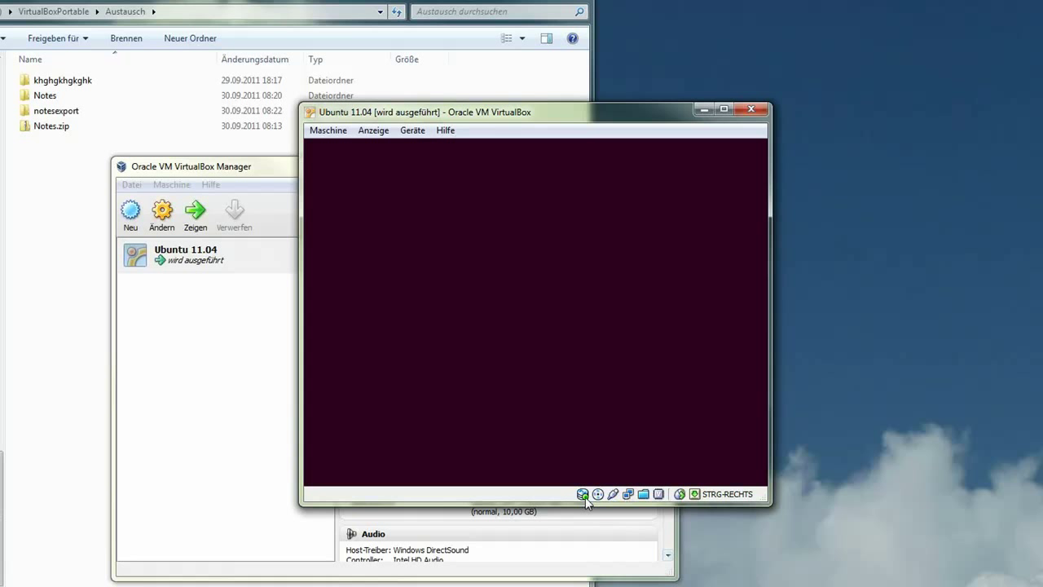
{"action": "mouse_move", "coordinate": [584, 497]}
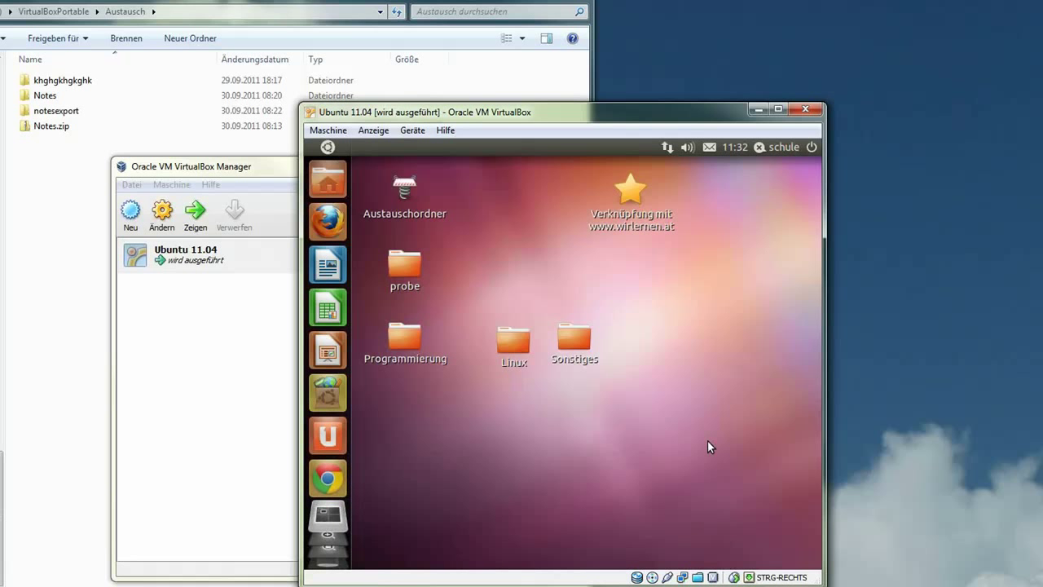
{"action": "left_click", "coordinate": [413, 132]}
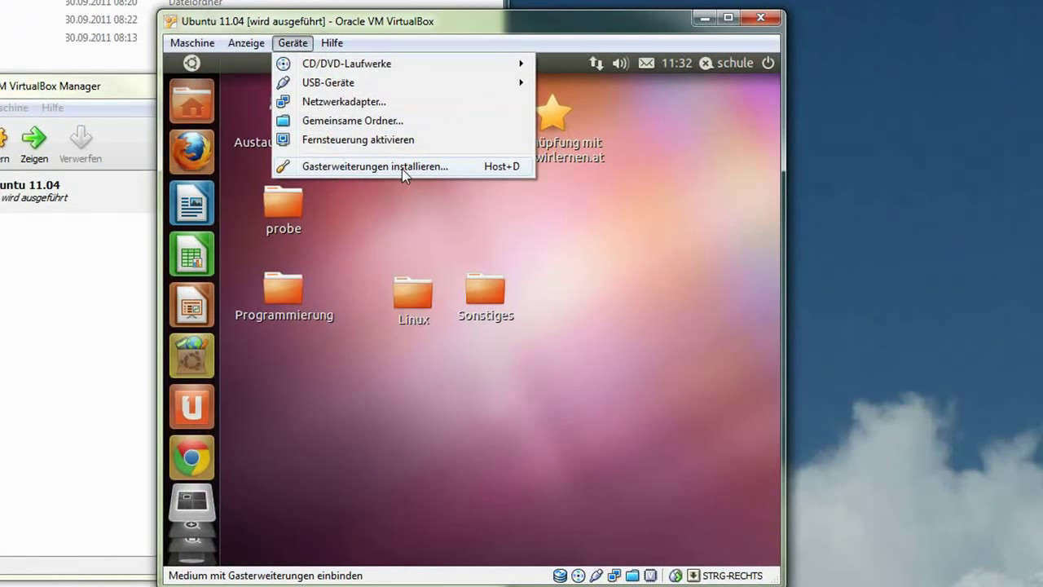
{"action": "left_click", "coordinate": [402, 168]}
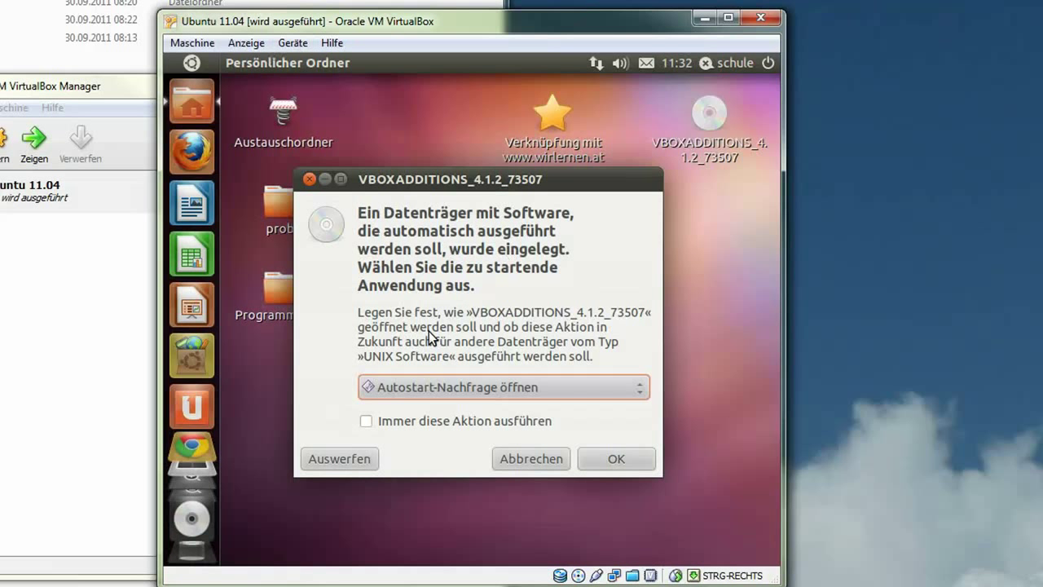
Run the Guest Additions installer from the VBOXADDITIONS_4.1.2_73507 disc, authorising it with the account password, and close its window when done
{"action": "left_click_drag", "start_coordinate": [447, 179], "coordinate": [456, 145]}
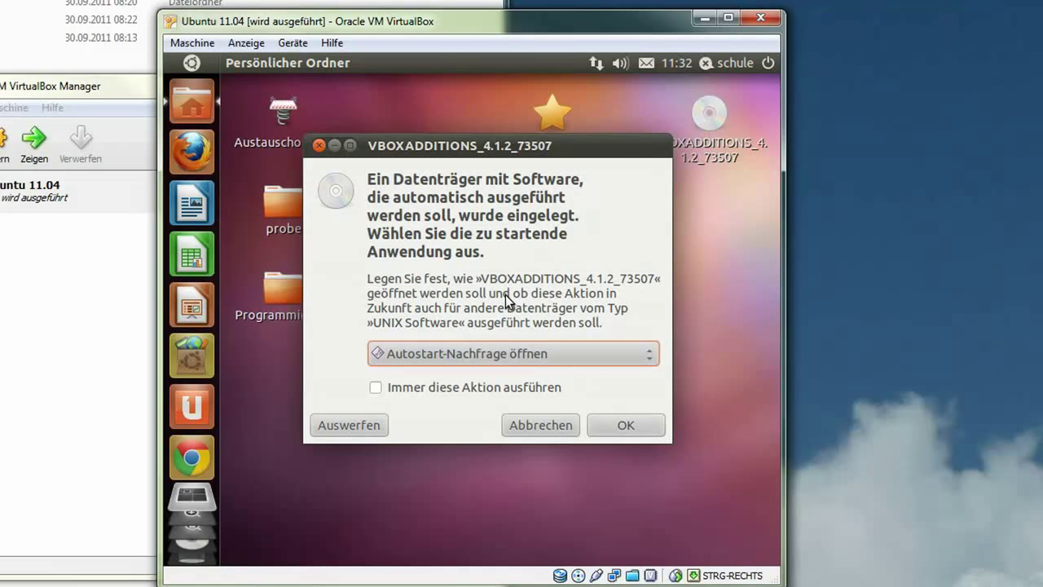
{"action": "left_click", "coordinate": [624, 428]}
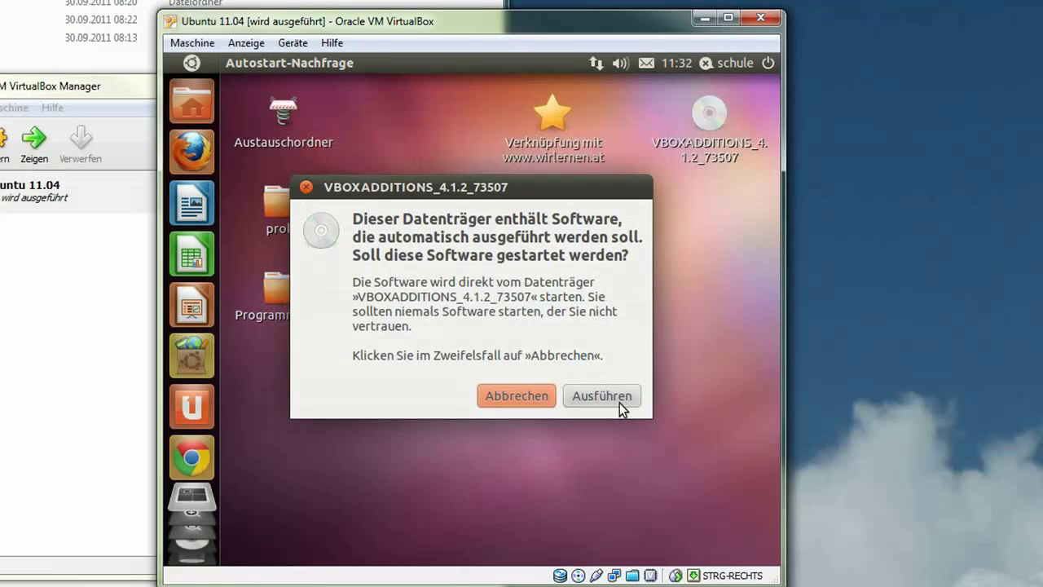
{"action": "left_click", "coordinate": [591, 394]}
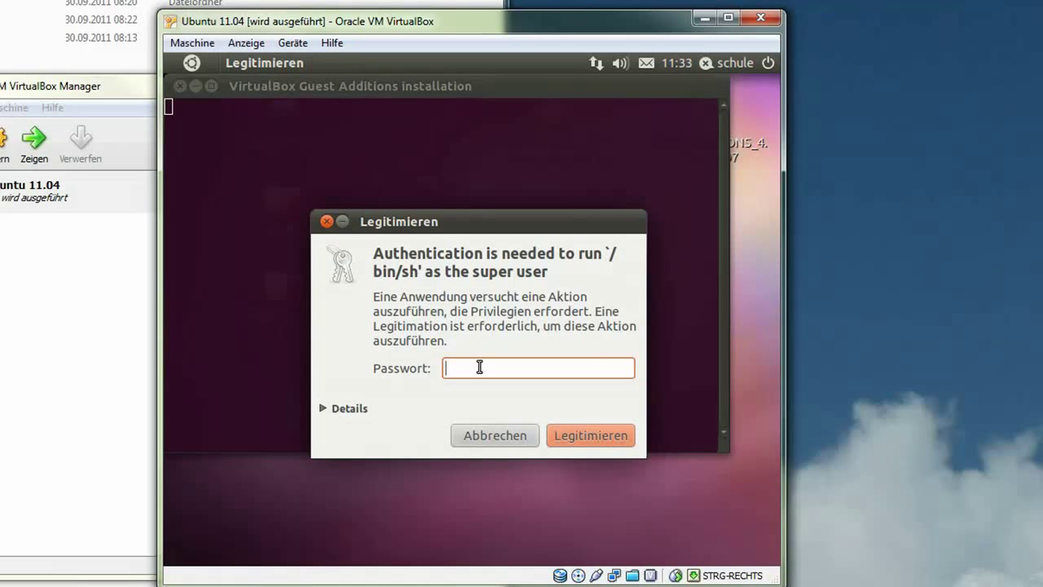
{"action": "type", "text": "••••••"}
{"action": "left_click", "coordinate": [594, 436]}
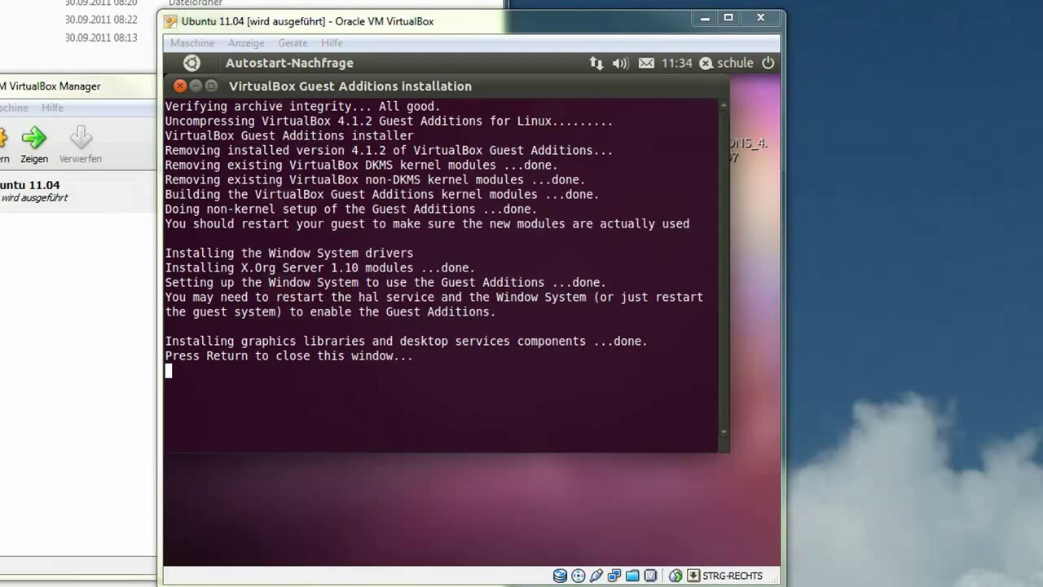
{"action": "left_click", "coordinate": [422, 356]}
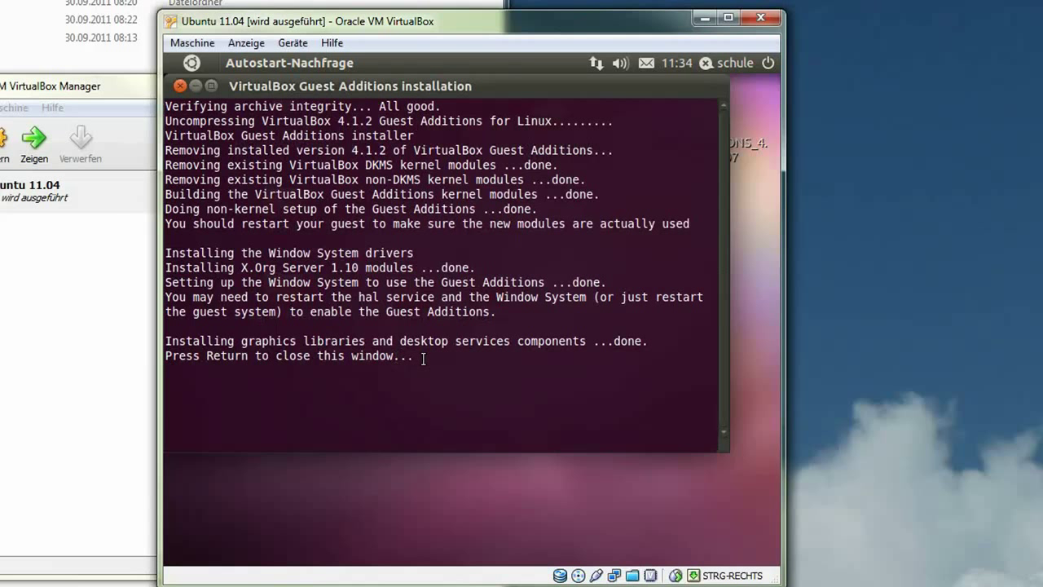
{"action": "key", "text": "Return"}
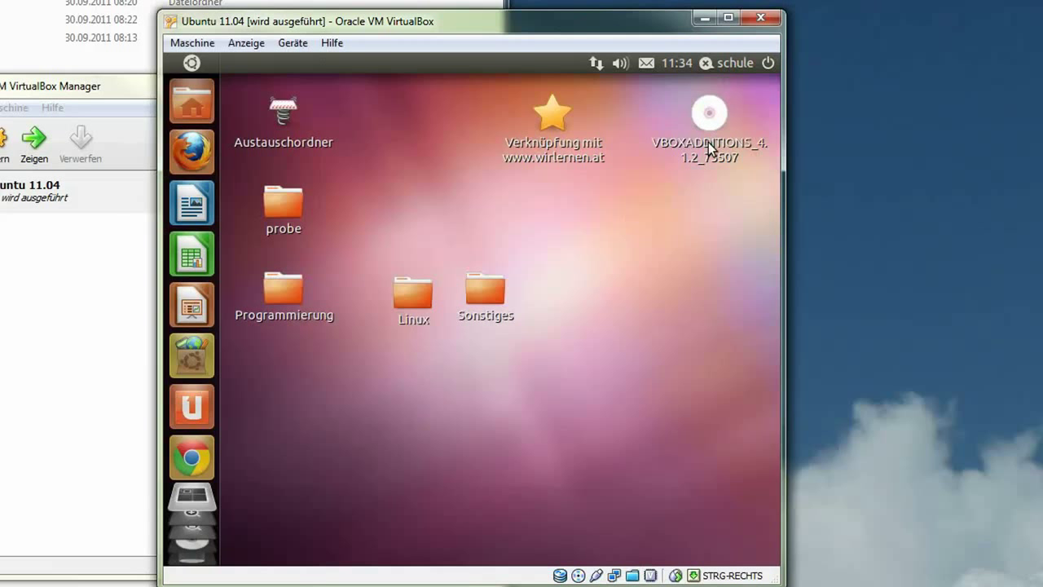
Restart the Ubuntu guest system from its session options and confirm the restart
{"action": "left_click", "coordinate": [769, 63]}
{"action": "mouse_move", "coordinate": [729, 63]}
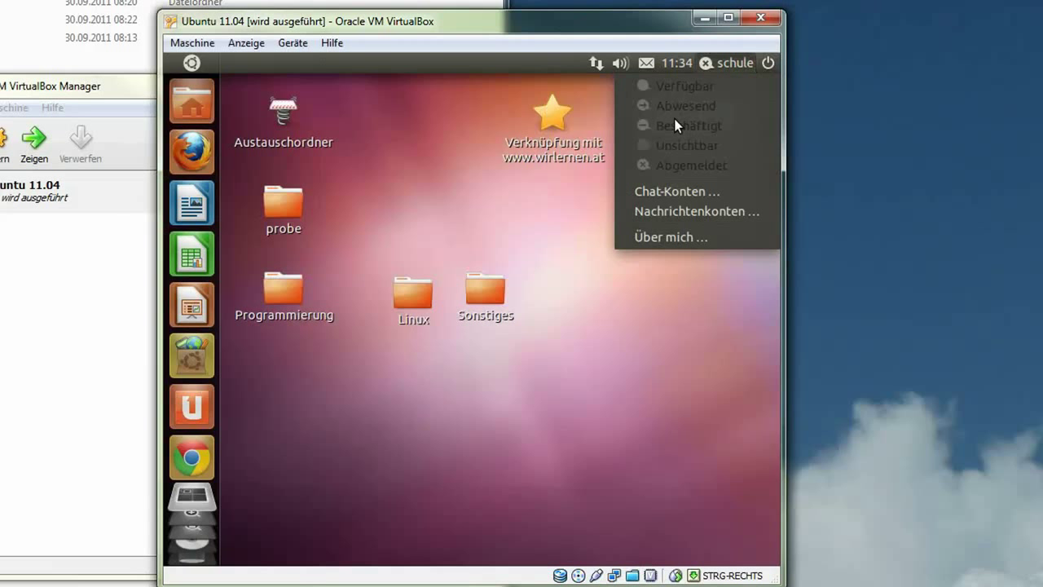
{"action": "mouse_move", "coordinate": [772, 65]}
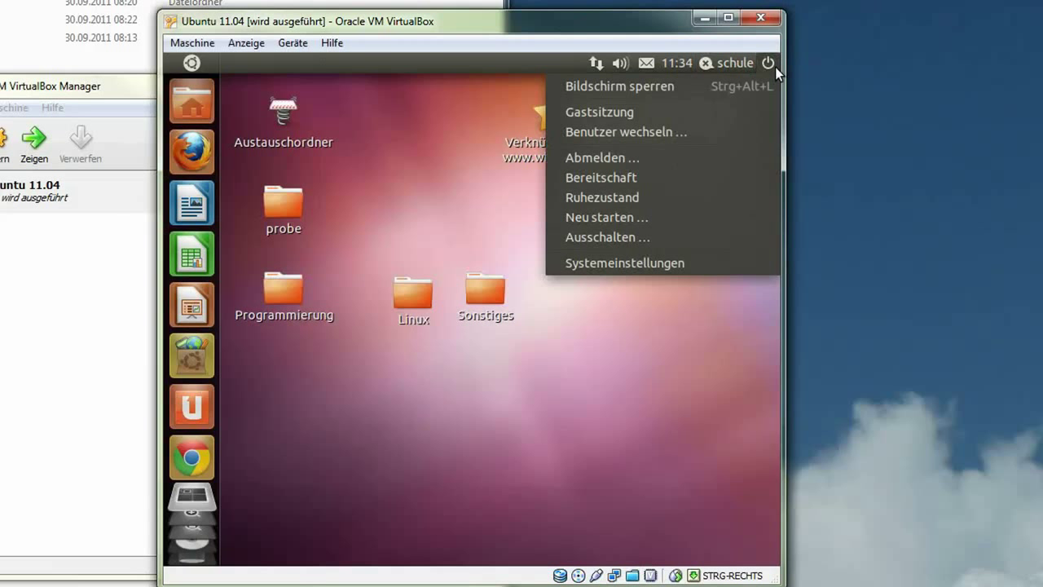
{"action": "left_click", "coordinate": [660, 221]}
{"action": "left_click", "coordinate": [607, 367]}
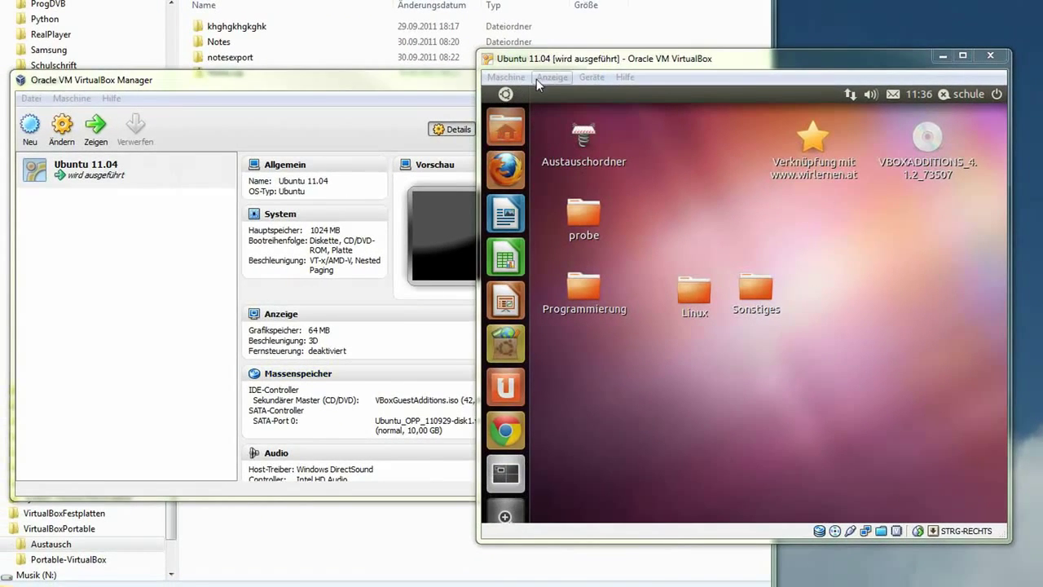
Show the Ubuntu 11.04 machine's shared folder settings beside the running virtual machine's window
{"action": "left_click", "coordinate": [81, 173]}
{"action": "left_click", "coordinate": [61, 129]}
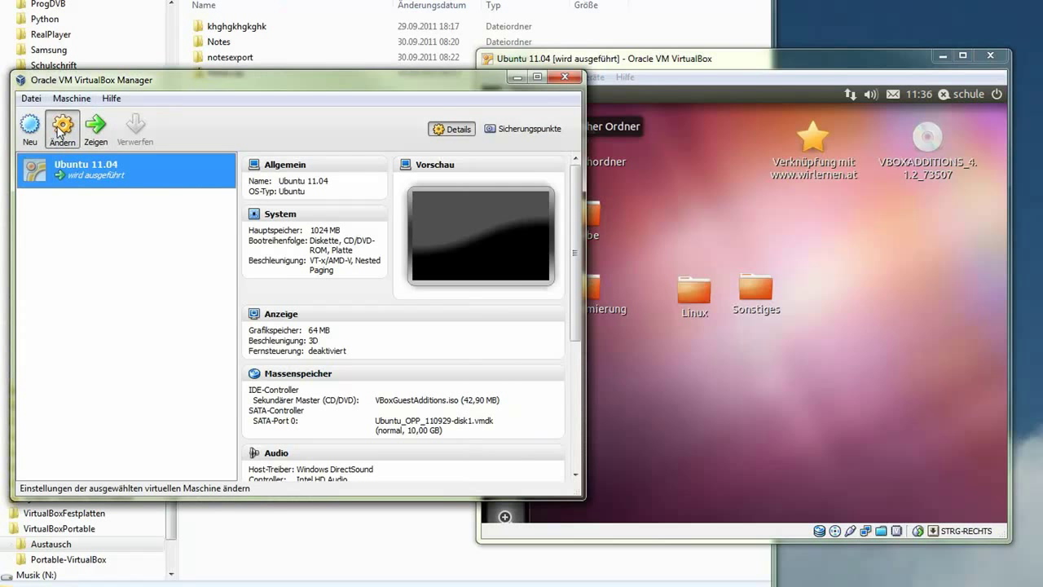
{"action": "left_click", "coordinate": [119, 287]}
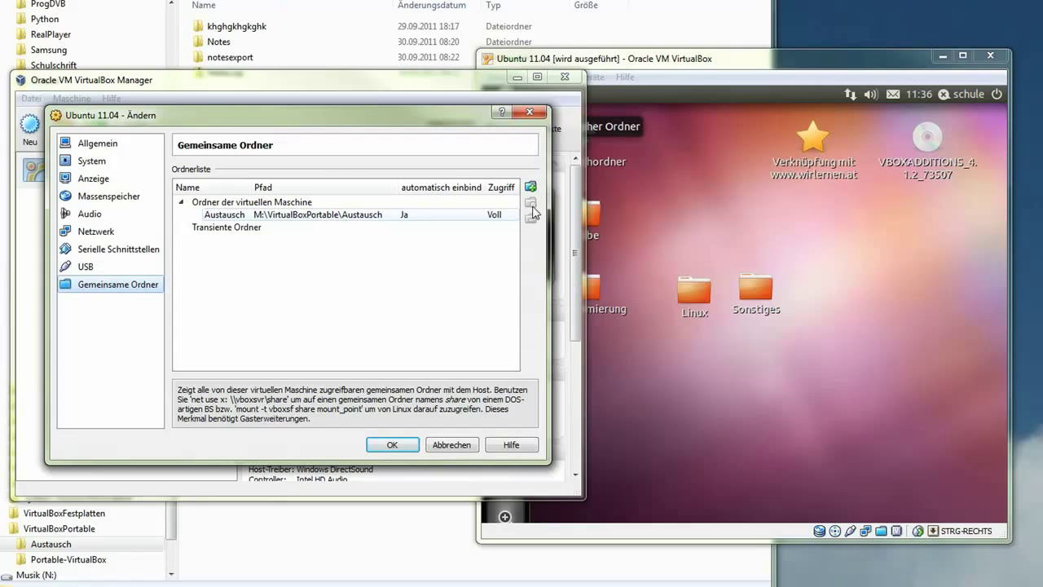
{"action": "left_click", "coordinate": [644, 58]}
{"action": "left_click_drag", "start_coordinate": [646, 58], "coordinate": [763, 50]}
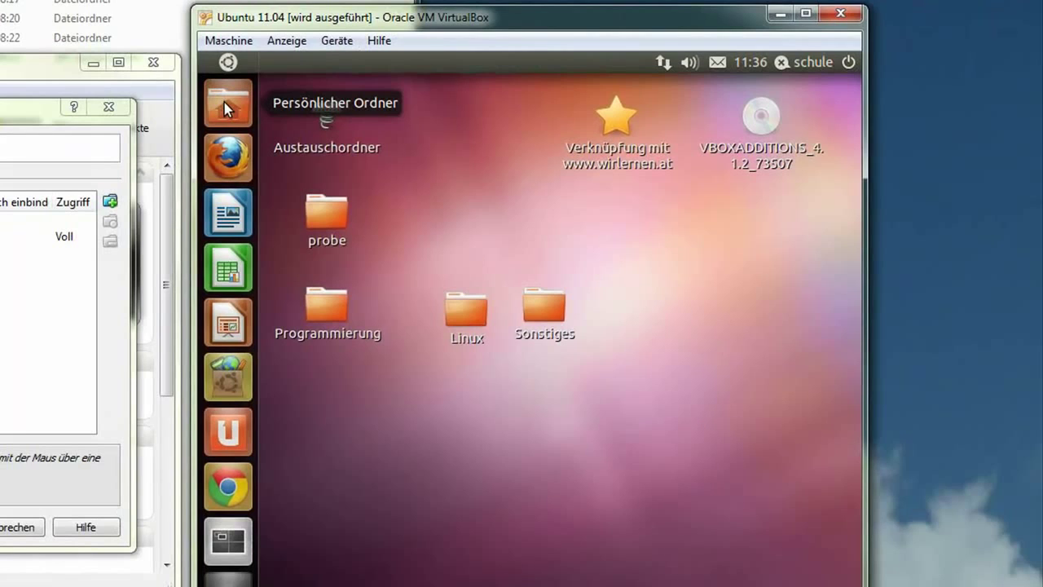
Browse the Ubuntu file system in the file manager, checking home and media, and open the sf_Austausch folder inside media
{"action": "left_click", "coordinate": [224, 102]}
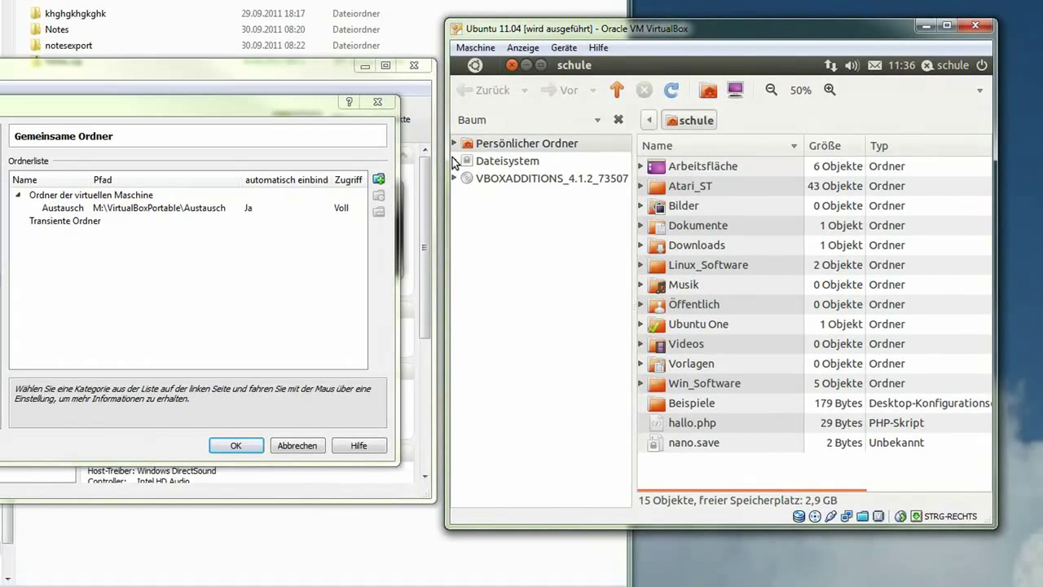
{"action": "left_click", "coordinate": [455, 160]}
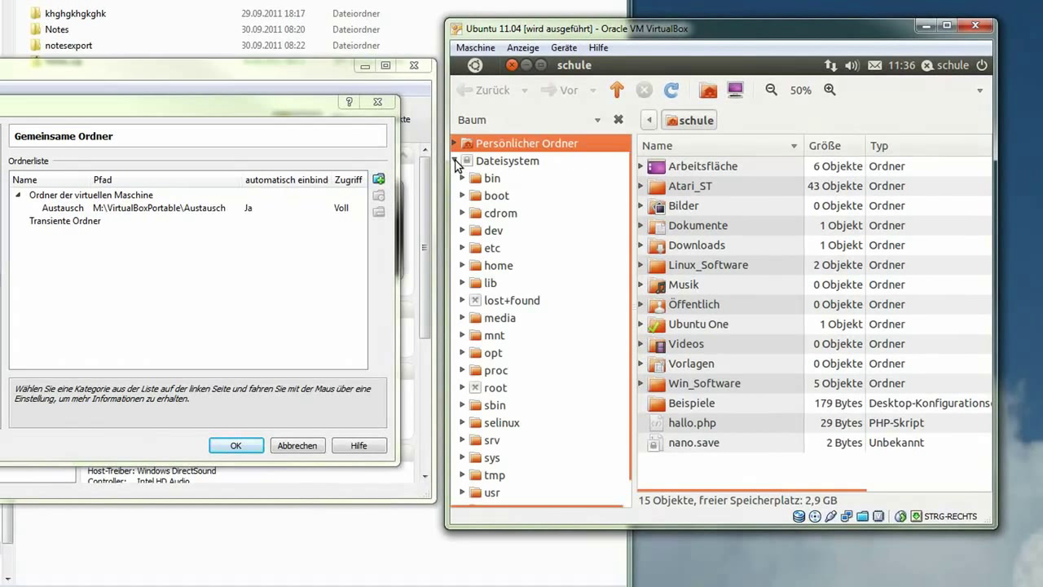
{"action": "left_click", "coordinate": [462, 266]}
{"action": "left_click", "coordinate": [501, 268]}
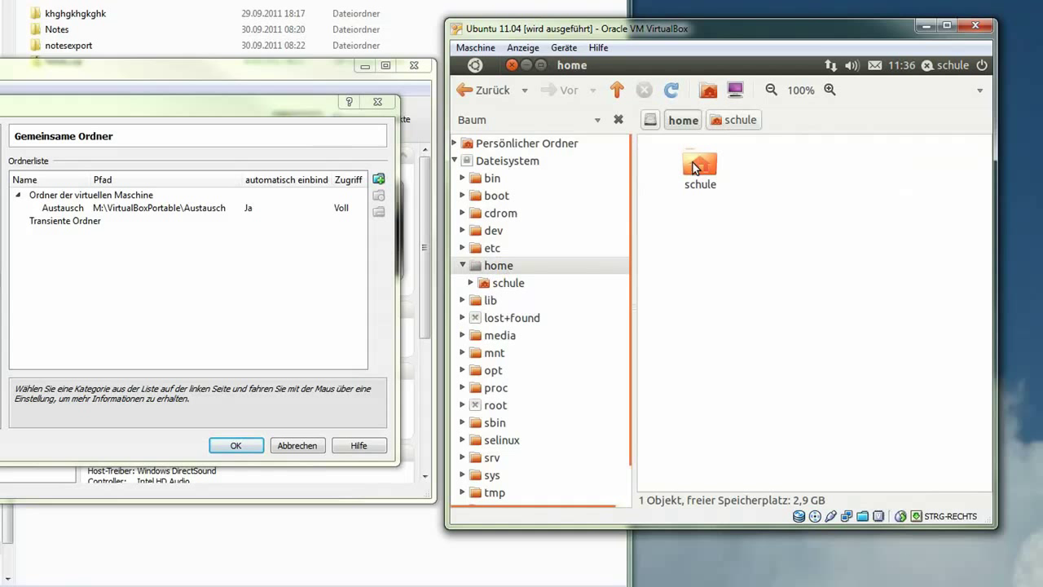
{"action": "left_click", "coordinate": [506, 335]}
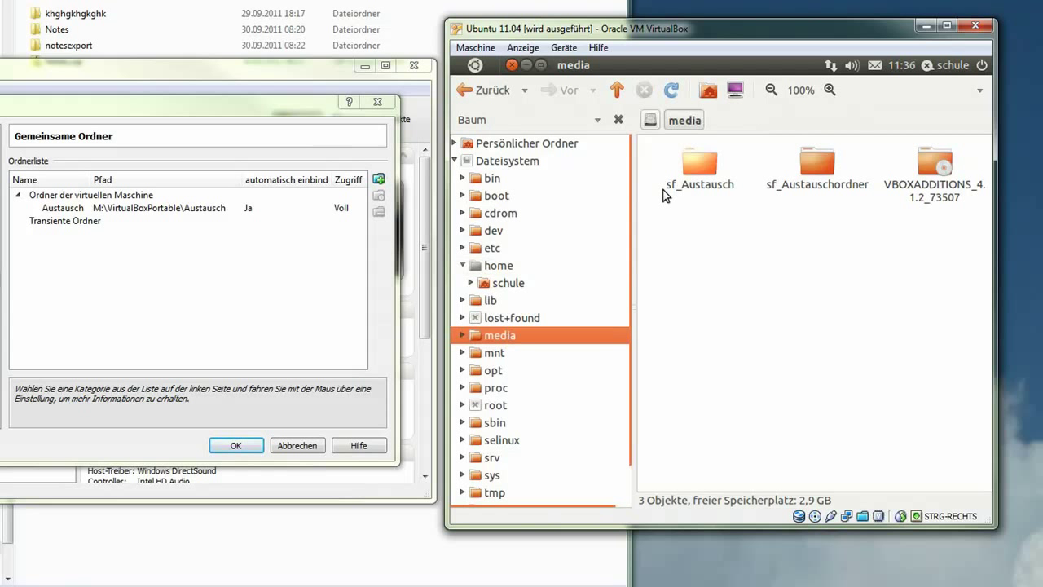
{"action": "mouse_move", "coordinate": [201, 217]}
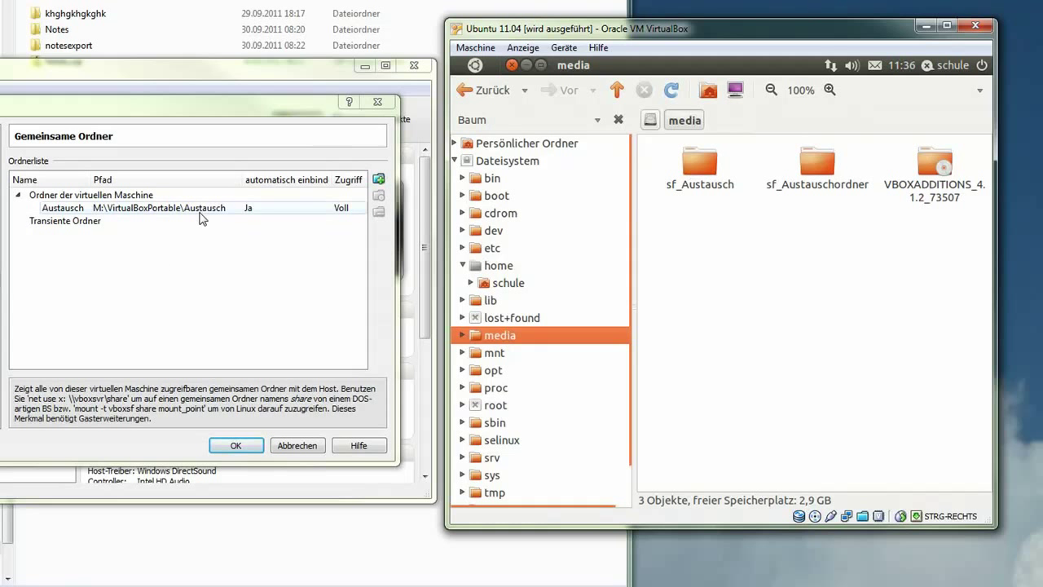
{"action": "double_click", "coordinate": [700, 167]}
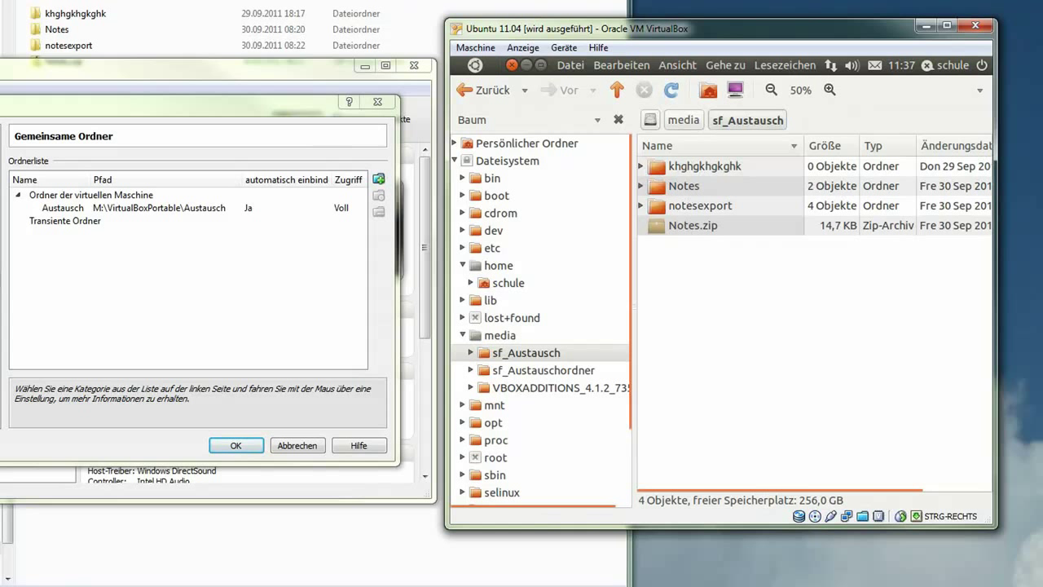
Switch to the Windows Explorer view of Austausch and move the virtual machine's window aside to compare both folder listings
{"action": "key", "text": "alt+Tab"}
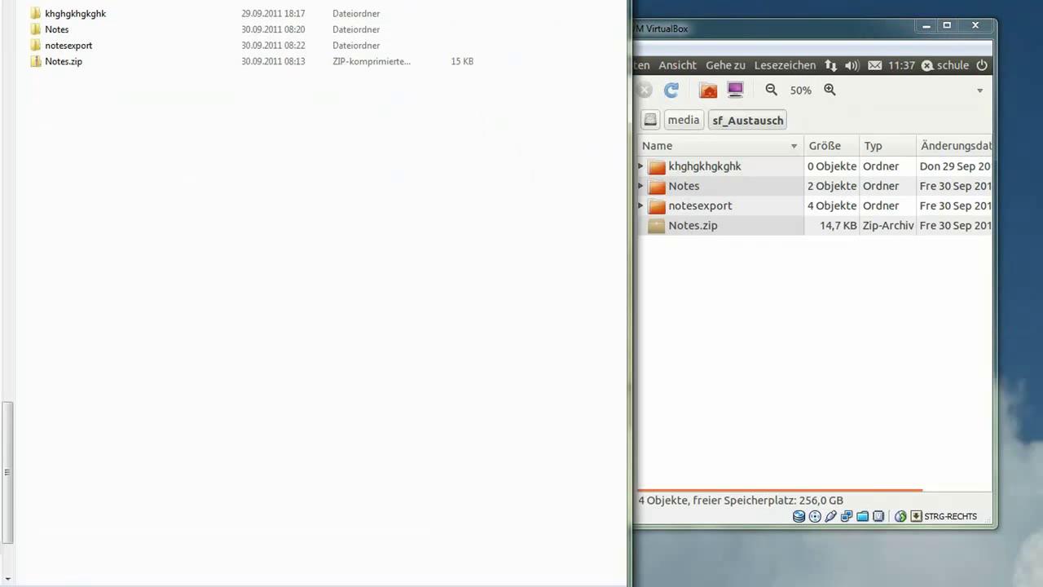
{"action": "left_click_drag", "start_coordinate": [733, 28], "coordinate": [798, 0]}
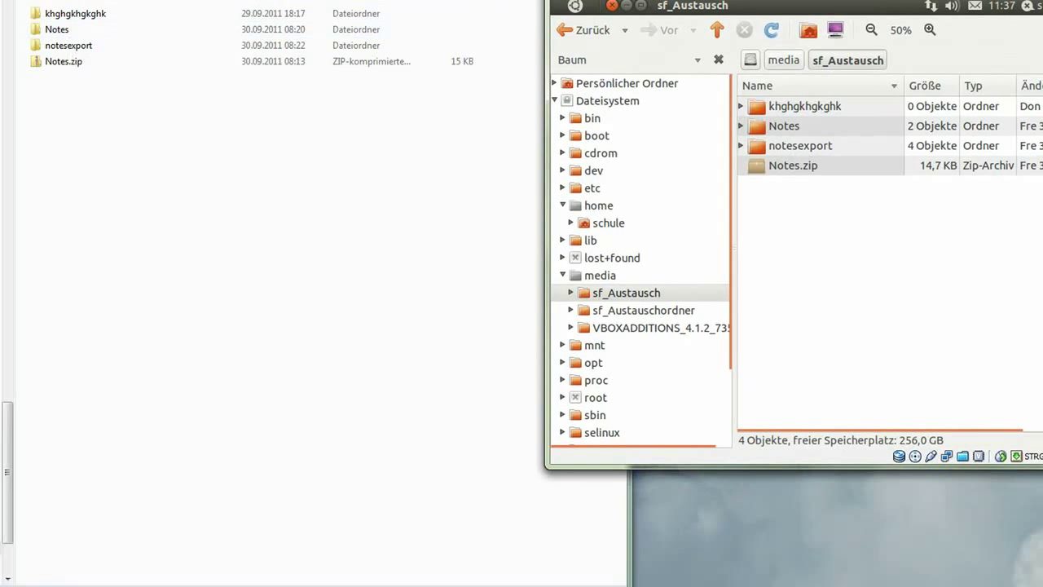